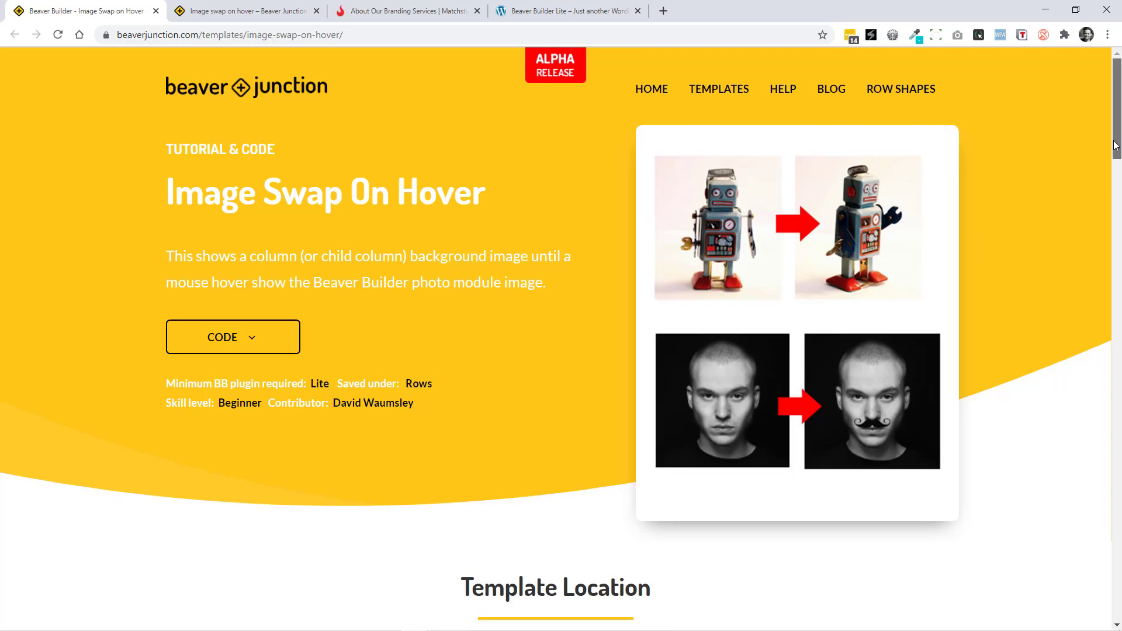
# - Scroll through the template's CSS code, return to the top, and switch to the Image Swap On Hover demo tab
pyautogui.moveTo(1116, 146); pyautogui.dragTo(1117, 376)
pyautogui.scroll(-6, 402, 378)
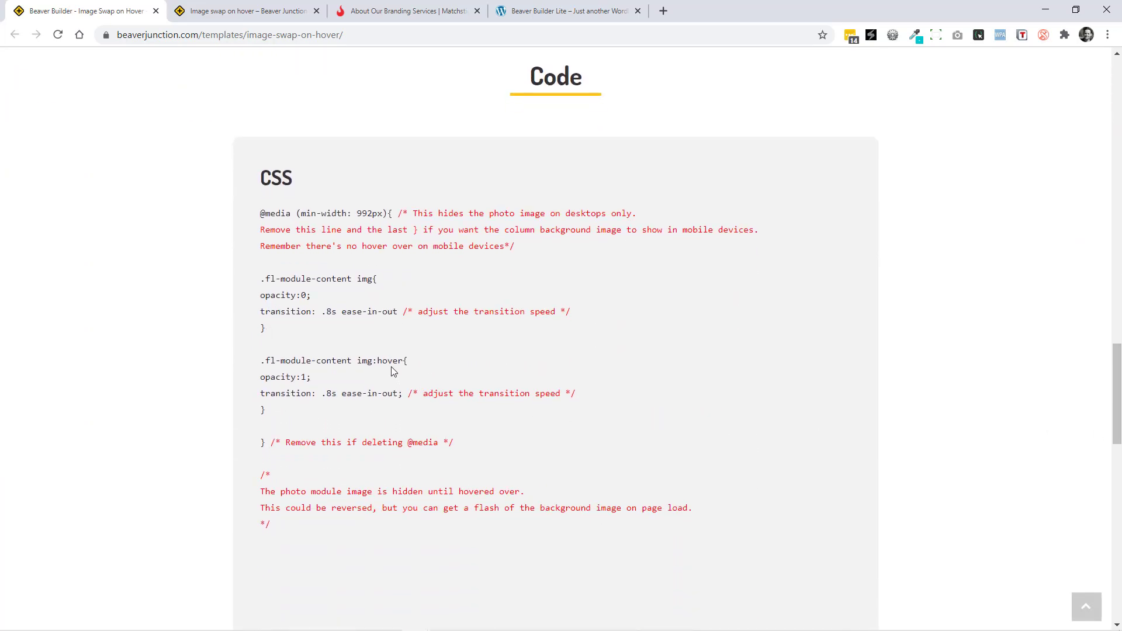
pyautogui.moveTo(1116, 392); pyautogui.dragTo(1116, 106)
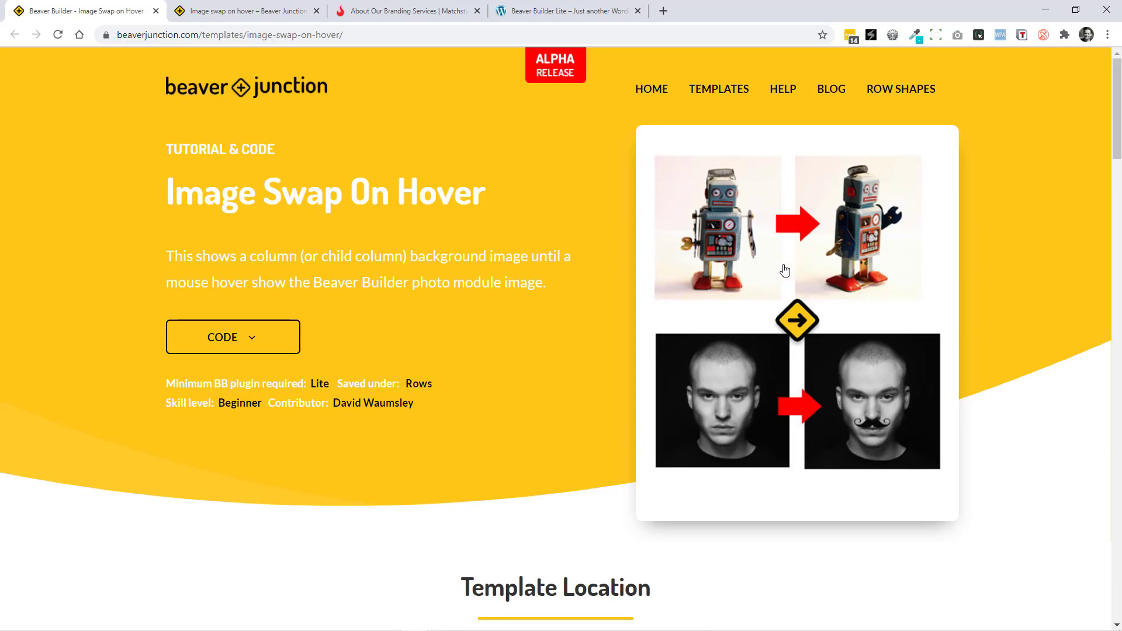
pyautogui.click(253, 12)
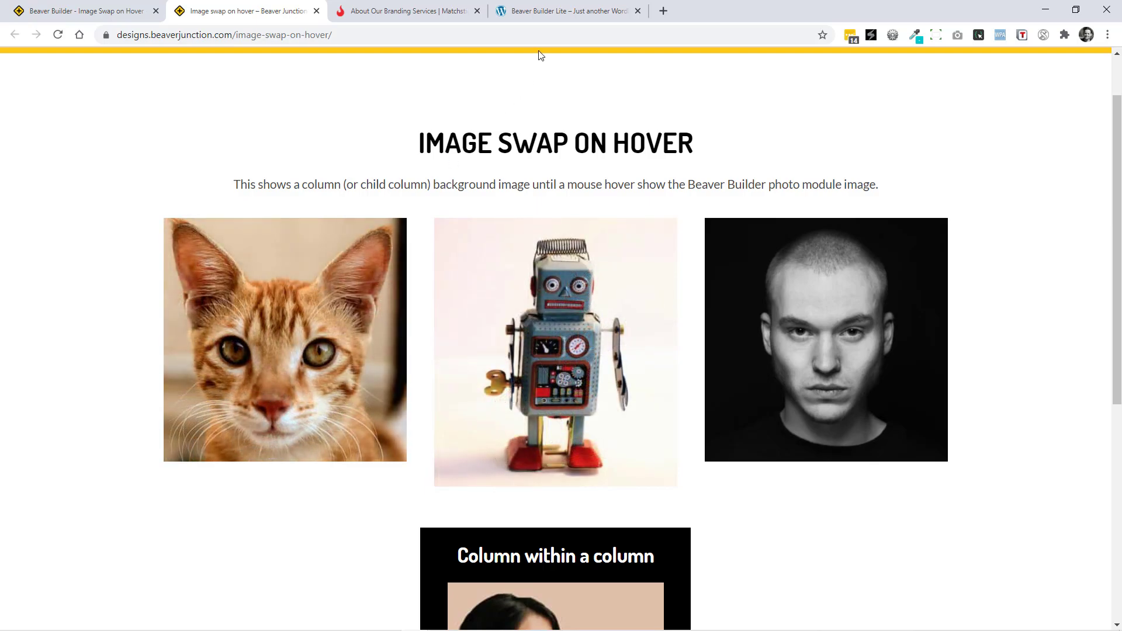
# - Switch to the Beaver Builder Lite tab, close the Rows panel, and enter Preview mode with P
pyautogui.click(555, 12)
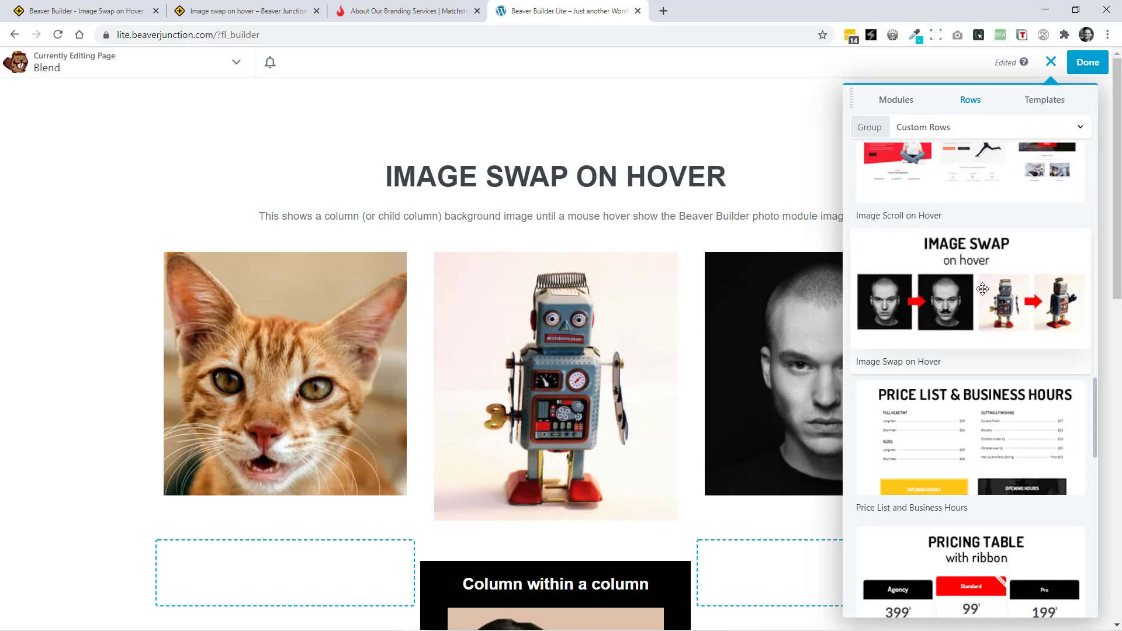
pyautogui.click(1049, 62)
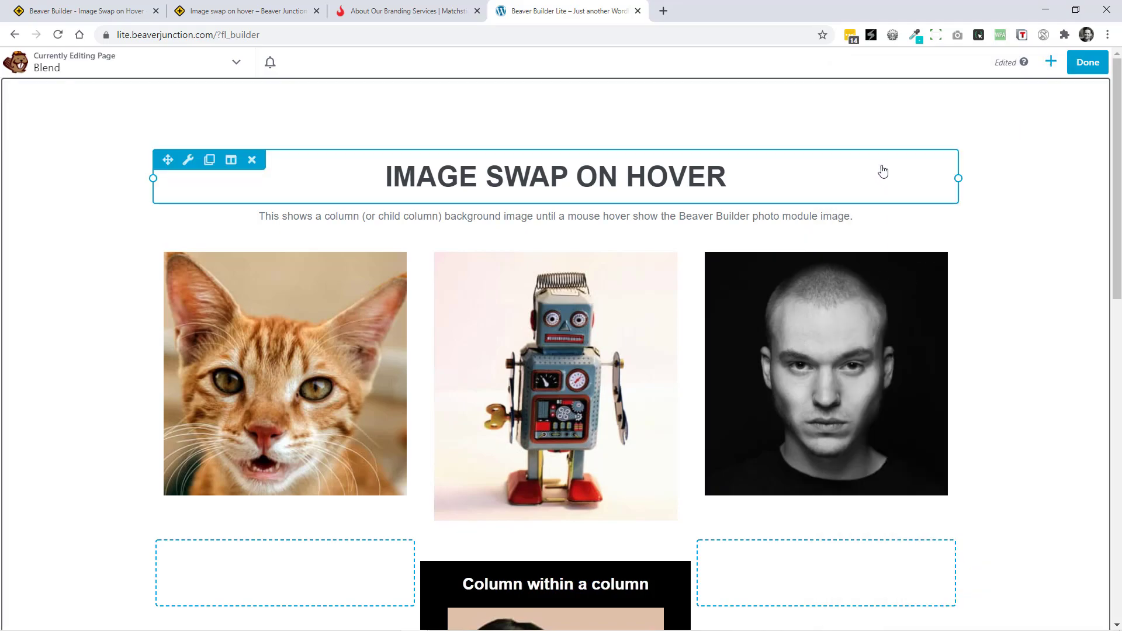
pyautogui.press('p')
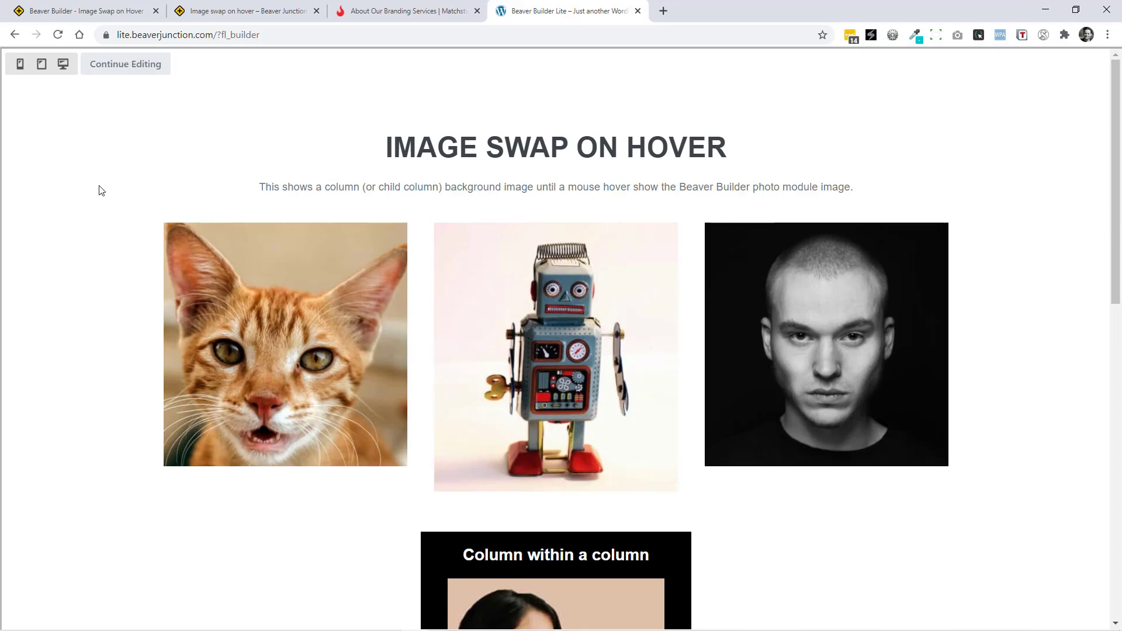
# - Hover the cat and robot photos to see them swap, then scroll to Column within a column and back
pyautogui.moveTo(237, 279)
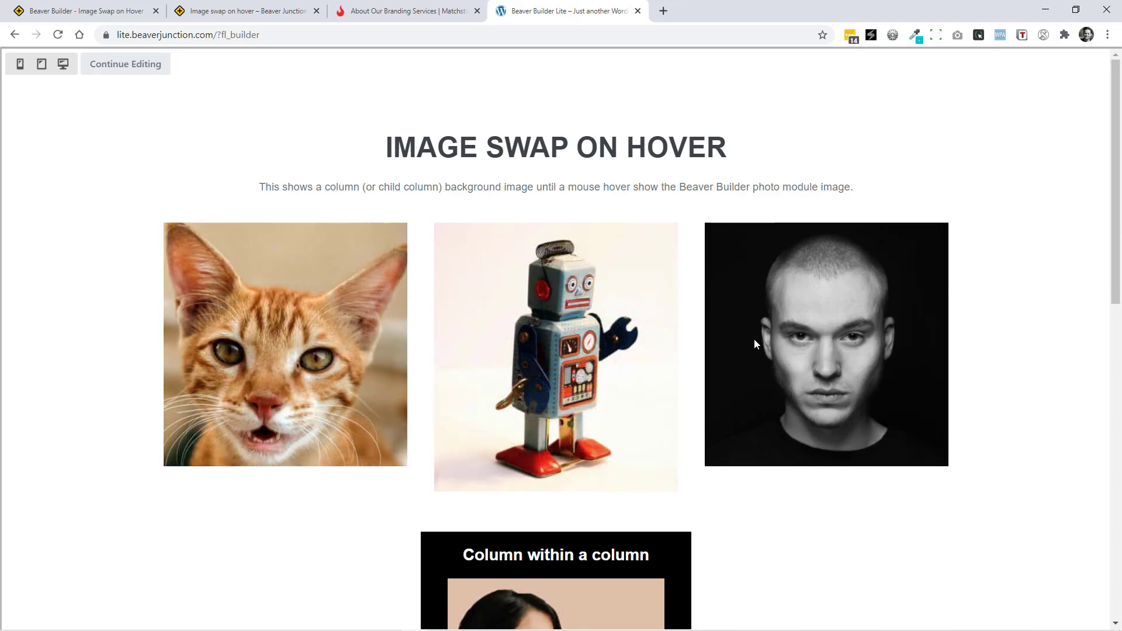
pyautogui.moveTo(806, 342)
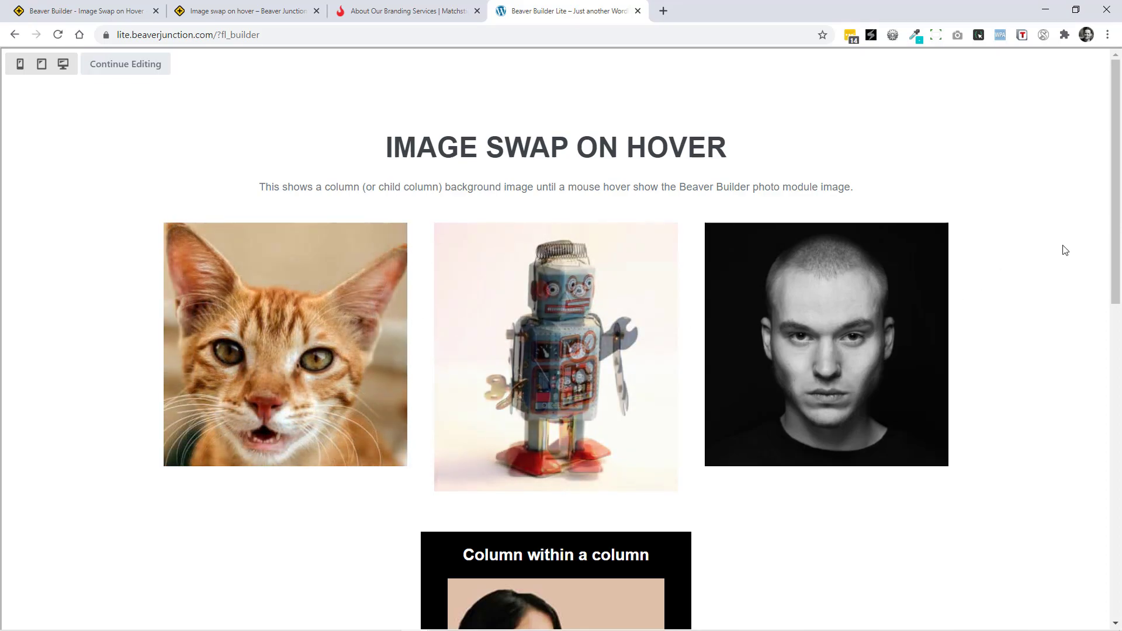
pyautogui.moveTo(1118, 256); pyautogui.dragTo(1119, 309)
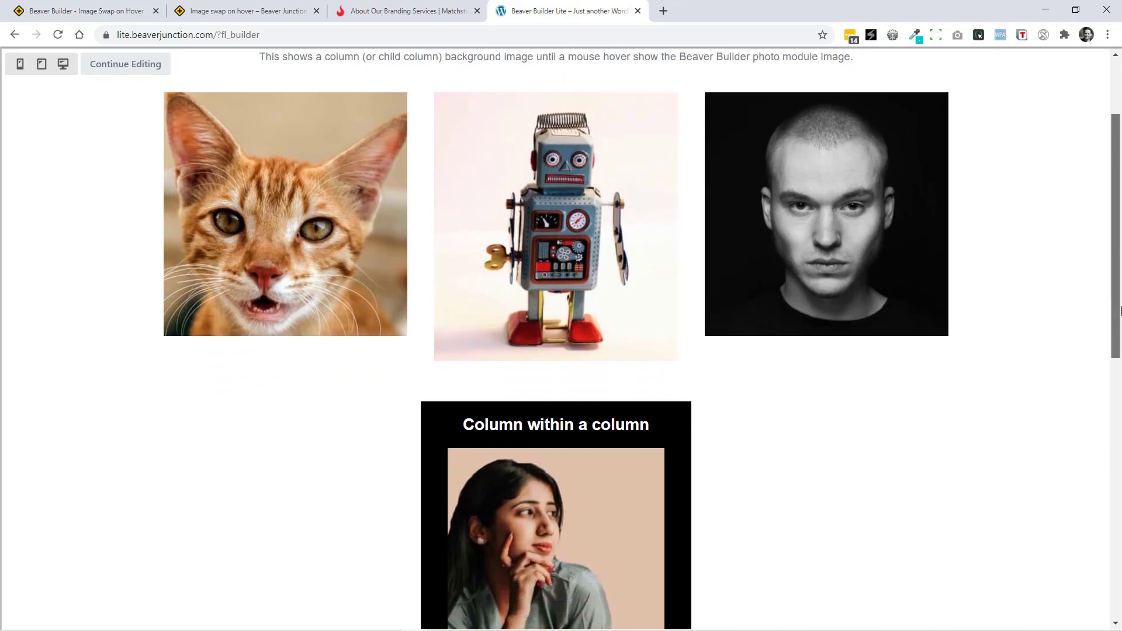
pyautogui.moveTo(1119, 310); pyautogui.dragTo(1119, 354)
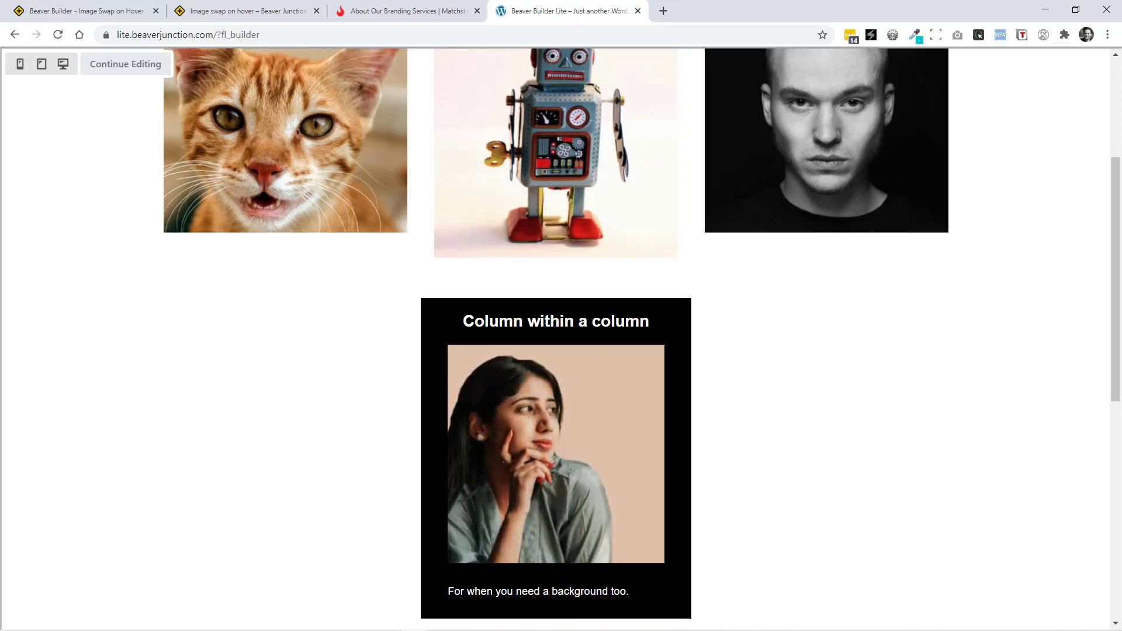
pyautogui.moveTo(1113, 333); pyautogui.dragTo(1110, 242)
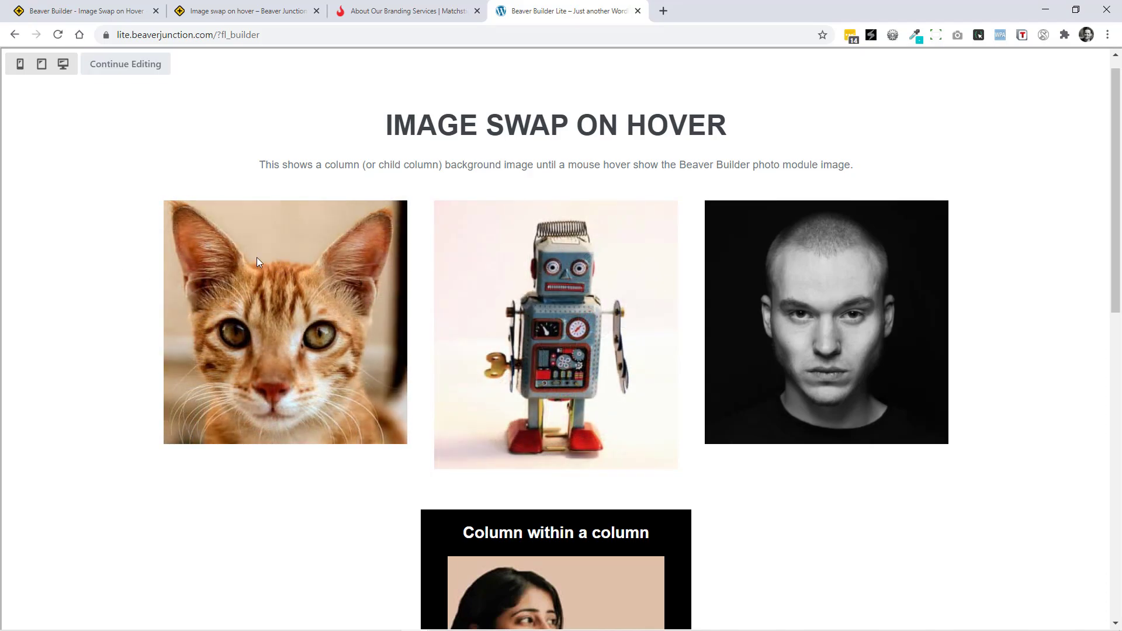
pyautogui.click(226, 11)
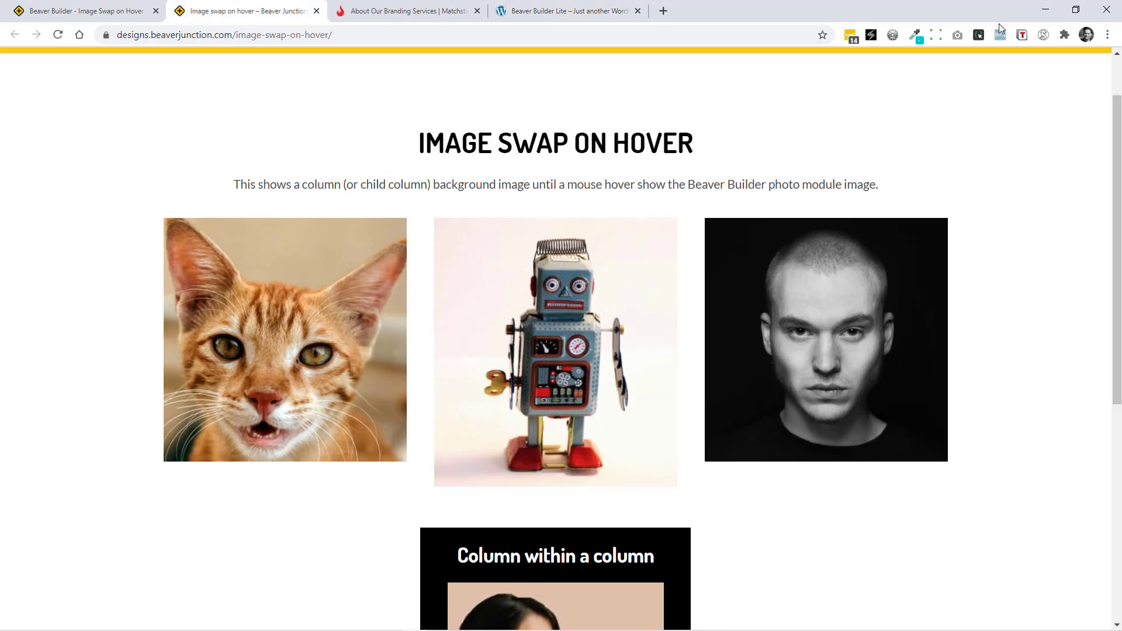
pyautogui.click(1075, 9)
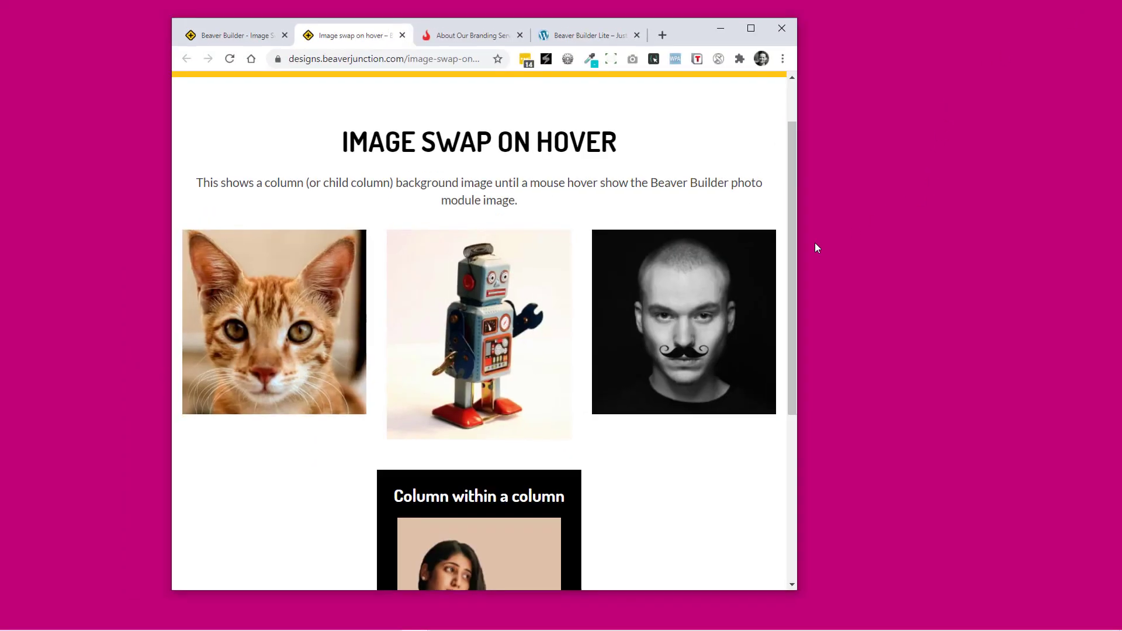
pyautogui.moveTo(800, 236); pyautogui.dragTo(807, 263)
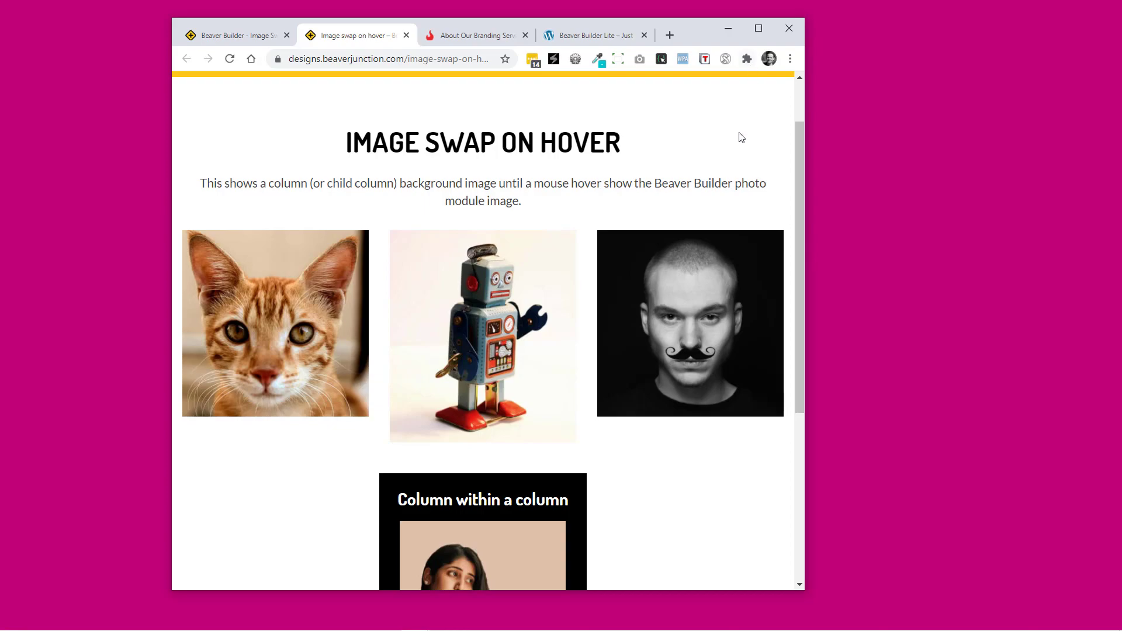
pyautogui.click(757, 29)
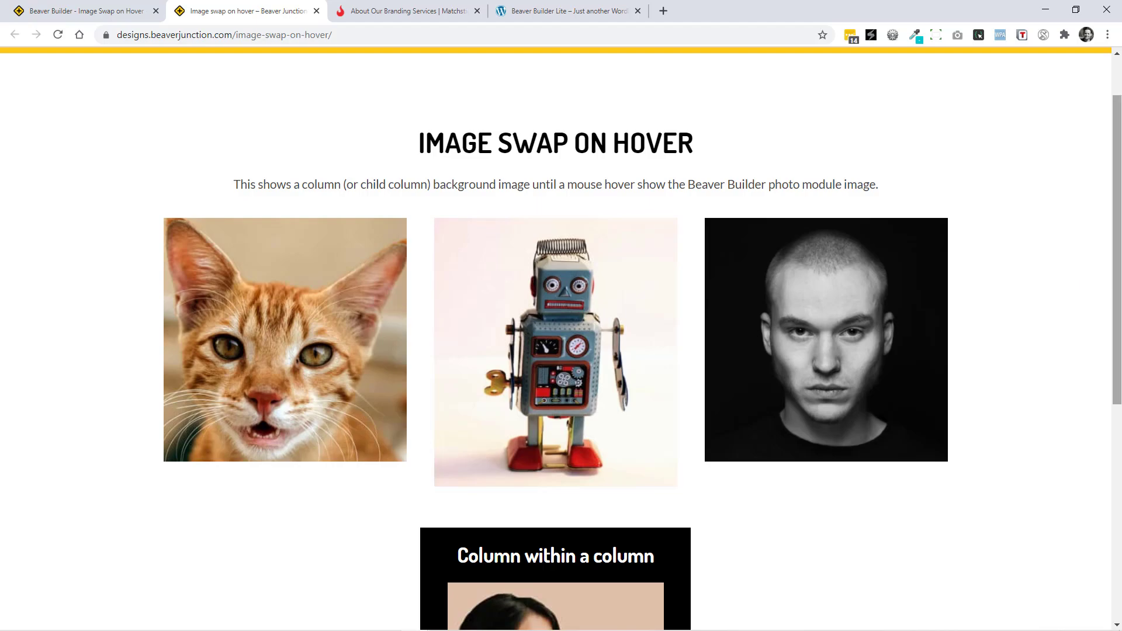
# - Switch to the Matchstic tab, reload the About page, and scroll up to the Who We Are portrait grid
pyautogui.moveTo(813, 380)
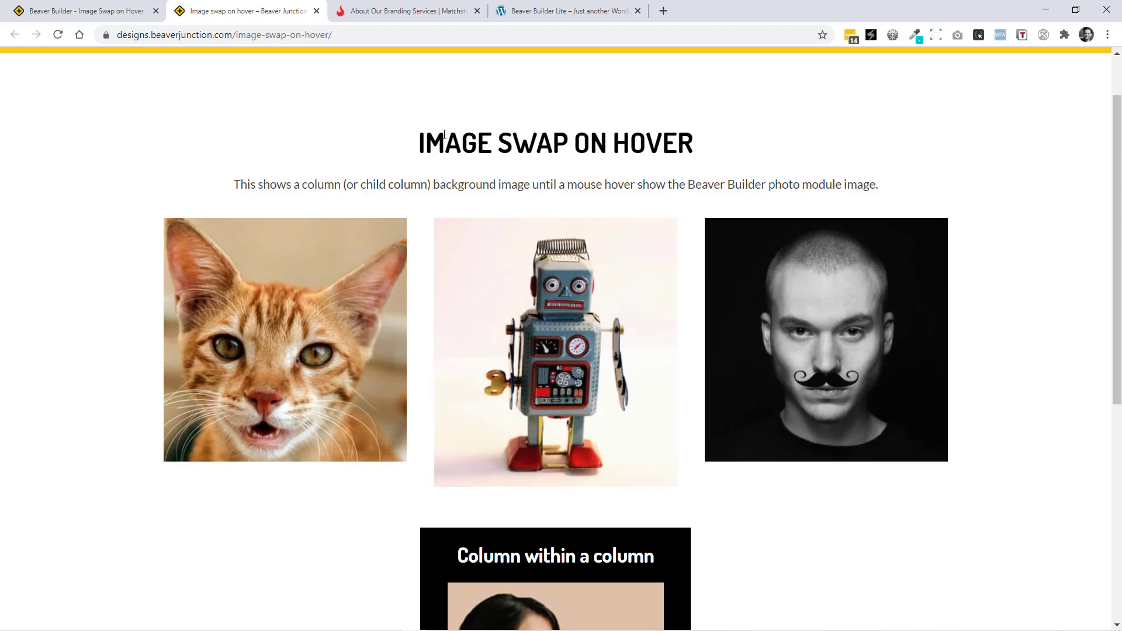
pyautogui.click(401, 12)
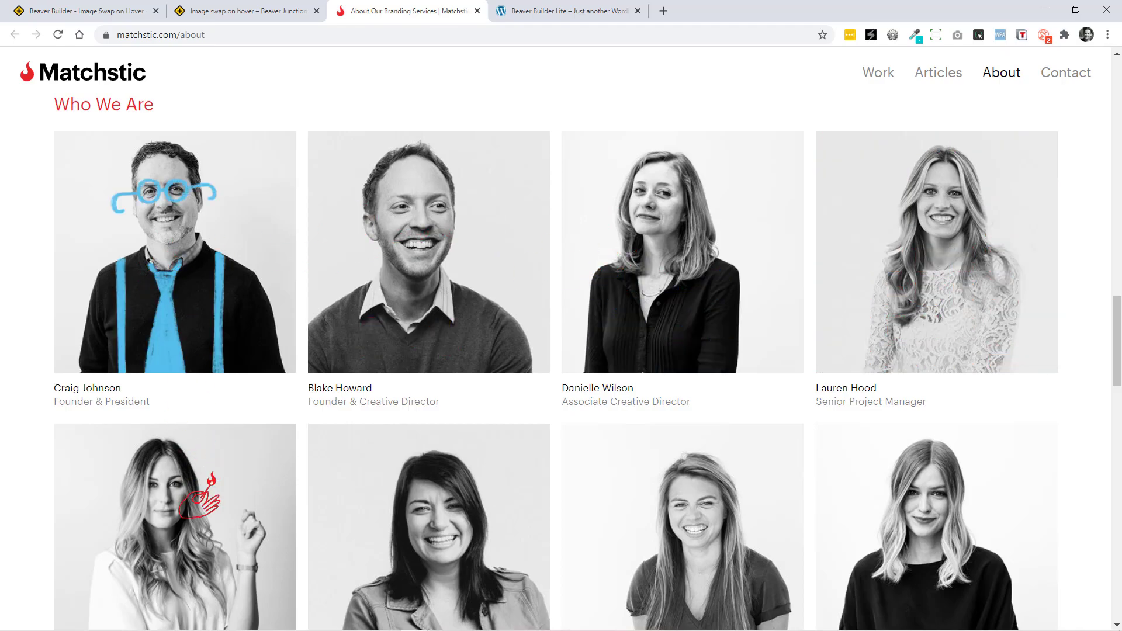
pyautogui.click(57, 35)
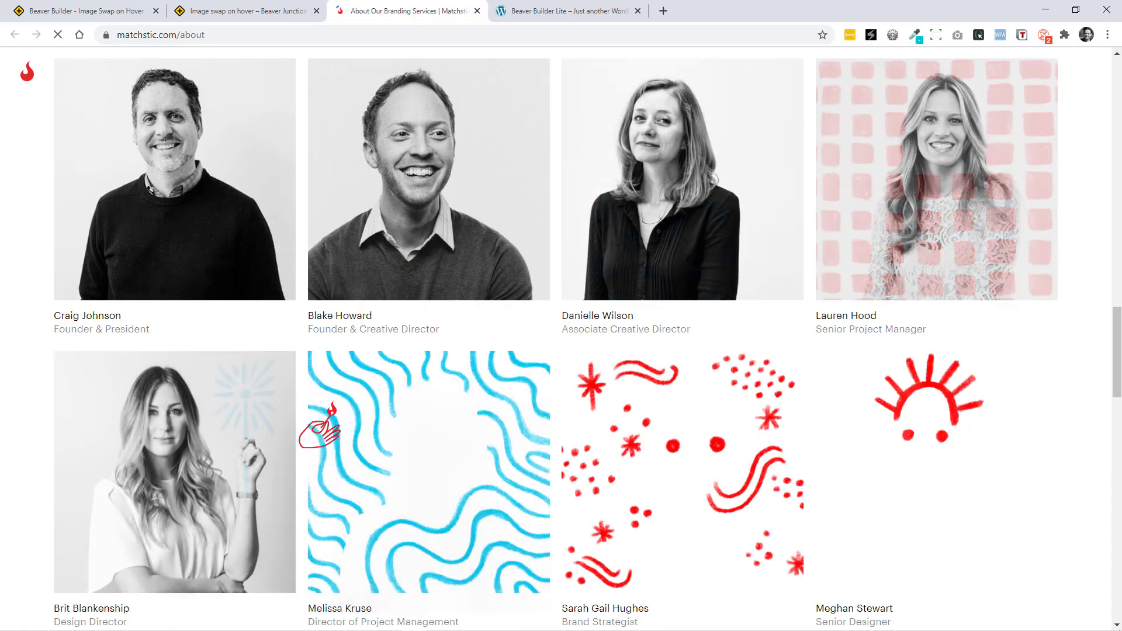
pyautogui.scroll(1, 491, 292)
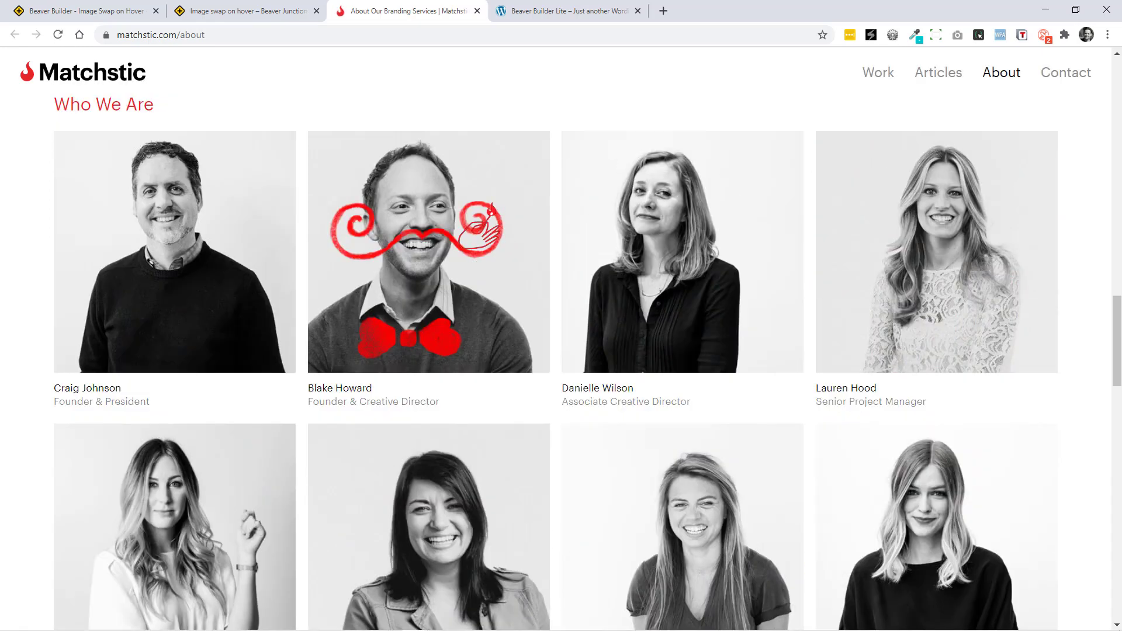
# - Return to the Beaver Builder editor with Continue Editing and open the cat column's Column Settings
pyautogui.click(552, 7)
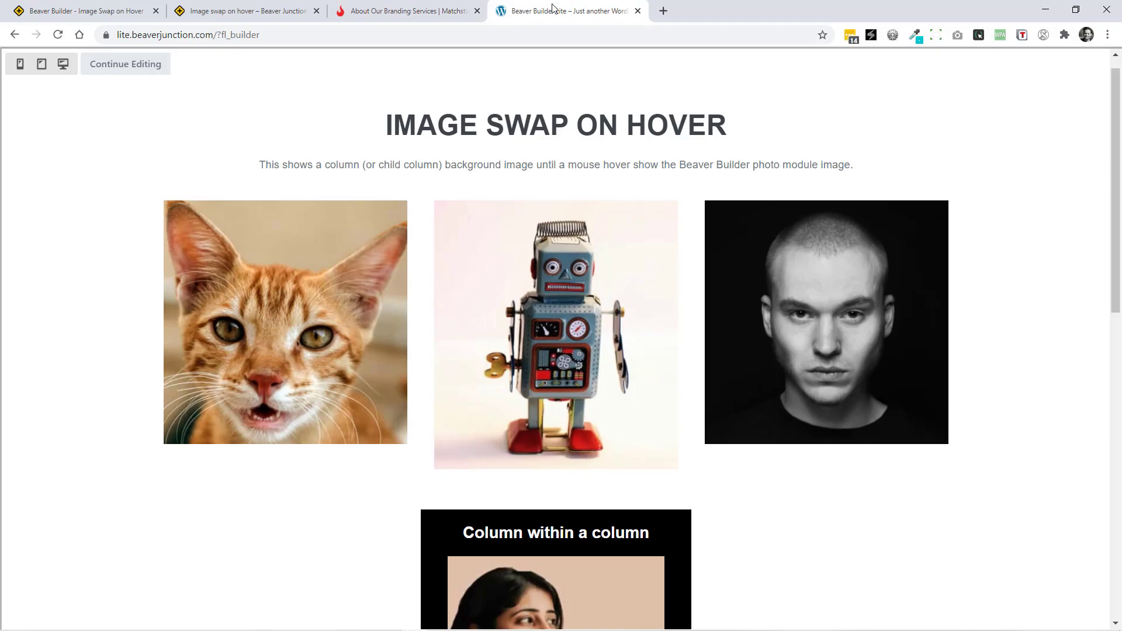
pyautogui.click(145, 69)
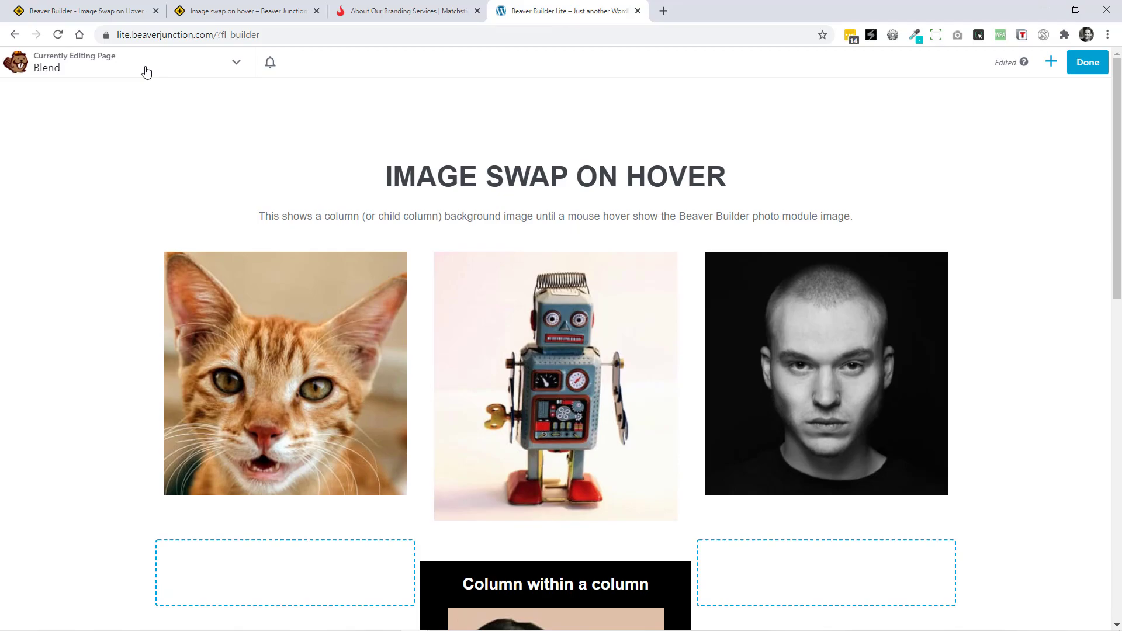
pyautogui.moveTo(304, 345)
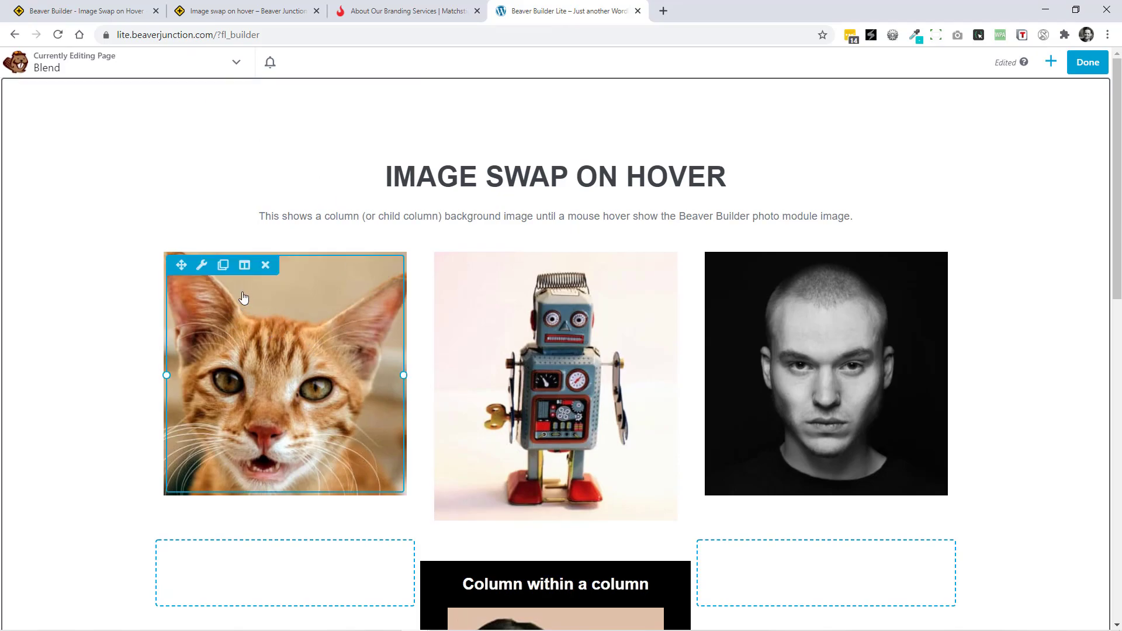
pyautogui.moveTo(244, 265)
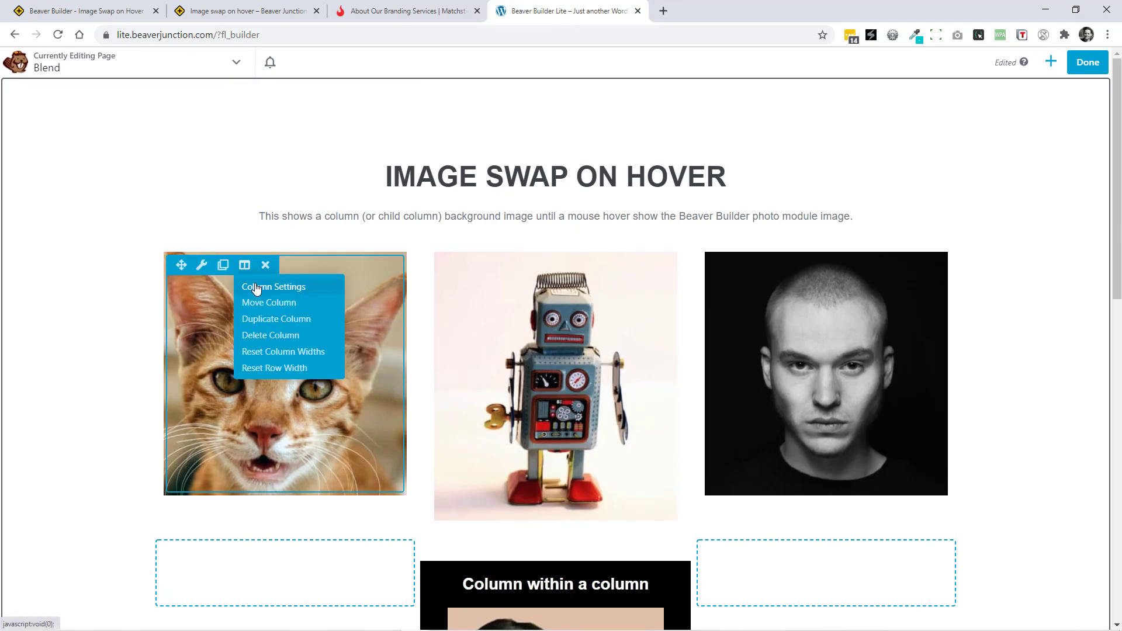
pyautogui.click(256, 288)
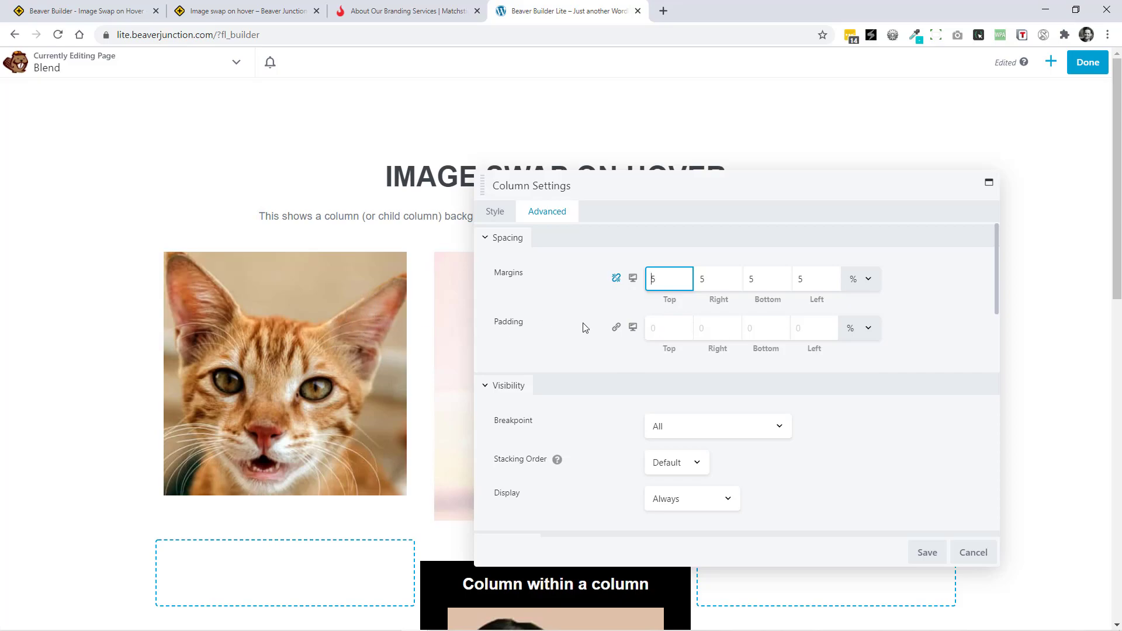
# - Check the Style tab's background photo: cat2-400x400.jpg, centered, no repeat, scaled to fill
pyautogui.click(492, 218)
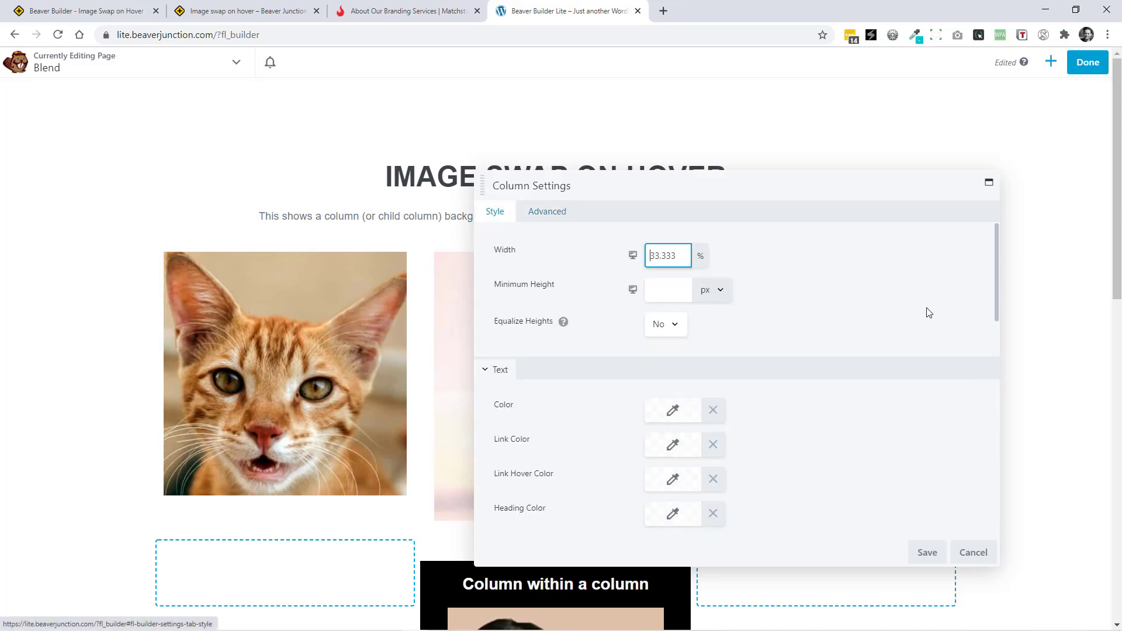
pyautogui.moveTo(994, 297); pyautogui.dragTo(979, 408)
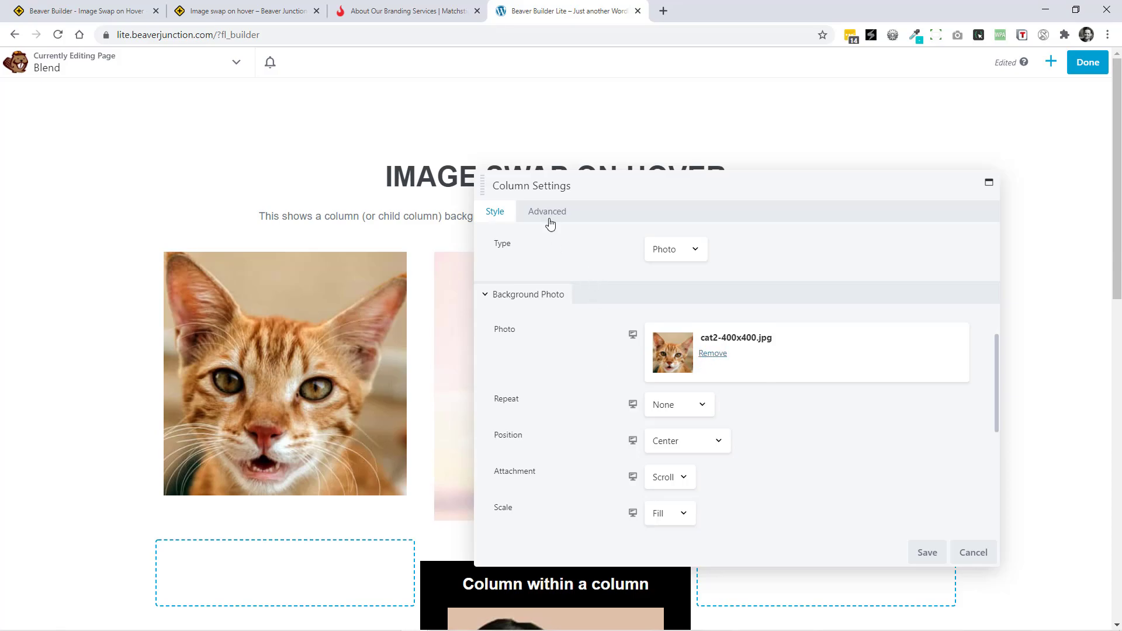
# - Cancel the column settings, open the cat Photo module, and scroll its Advanced tab to the custom CSS
pyautogui.click(973, 552)
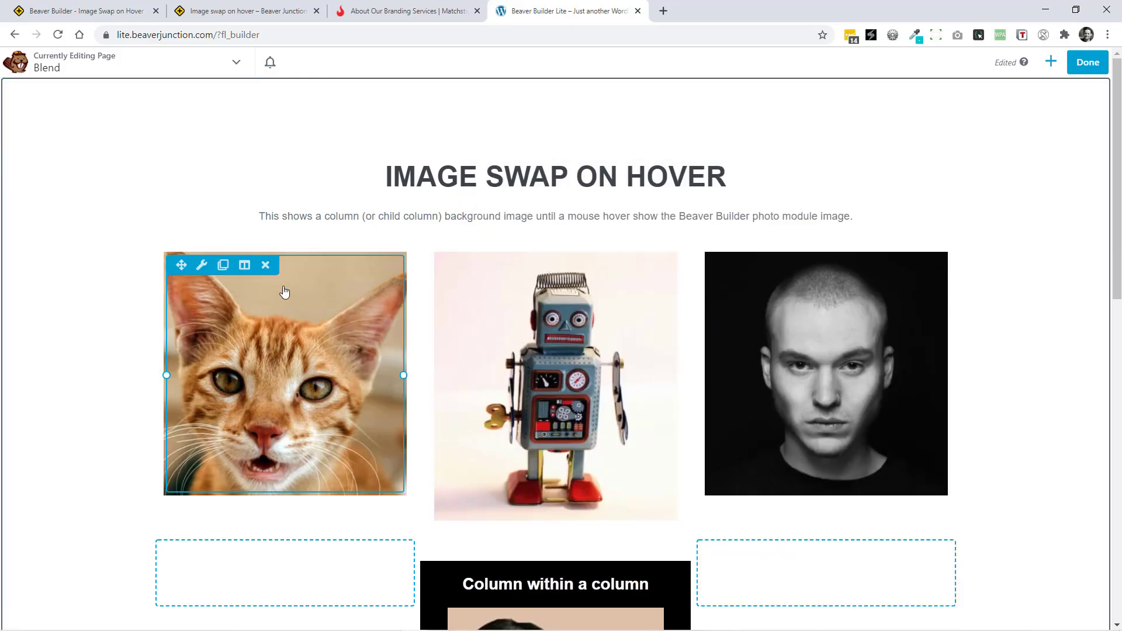
pyautogui.click(611, 309)
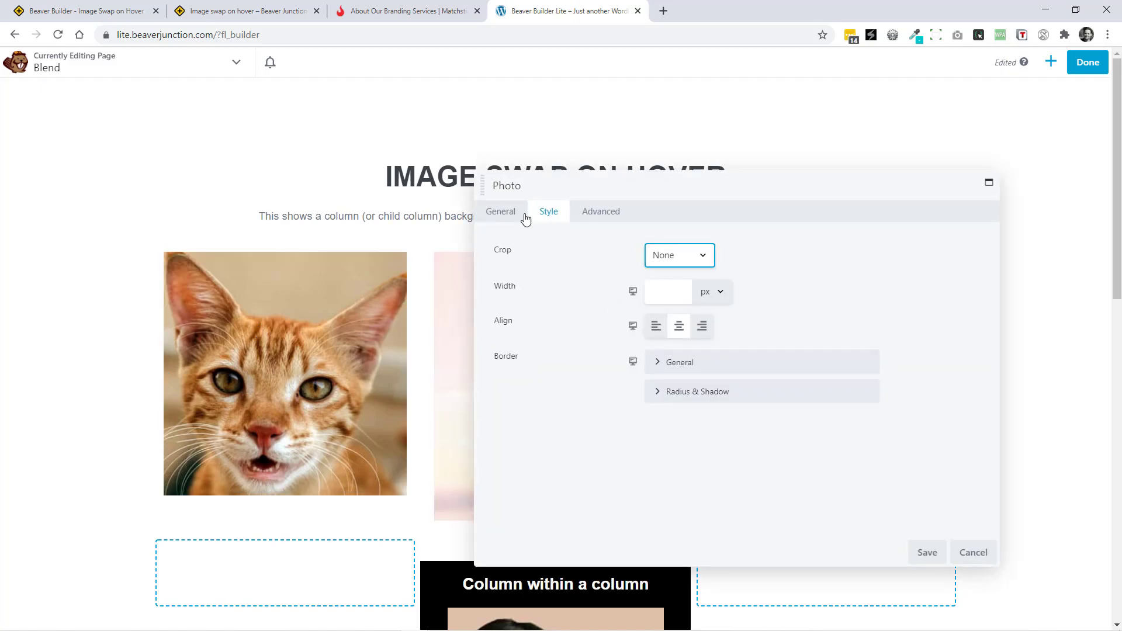
pyautogui.click(505, 211)
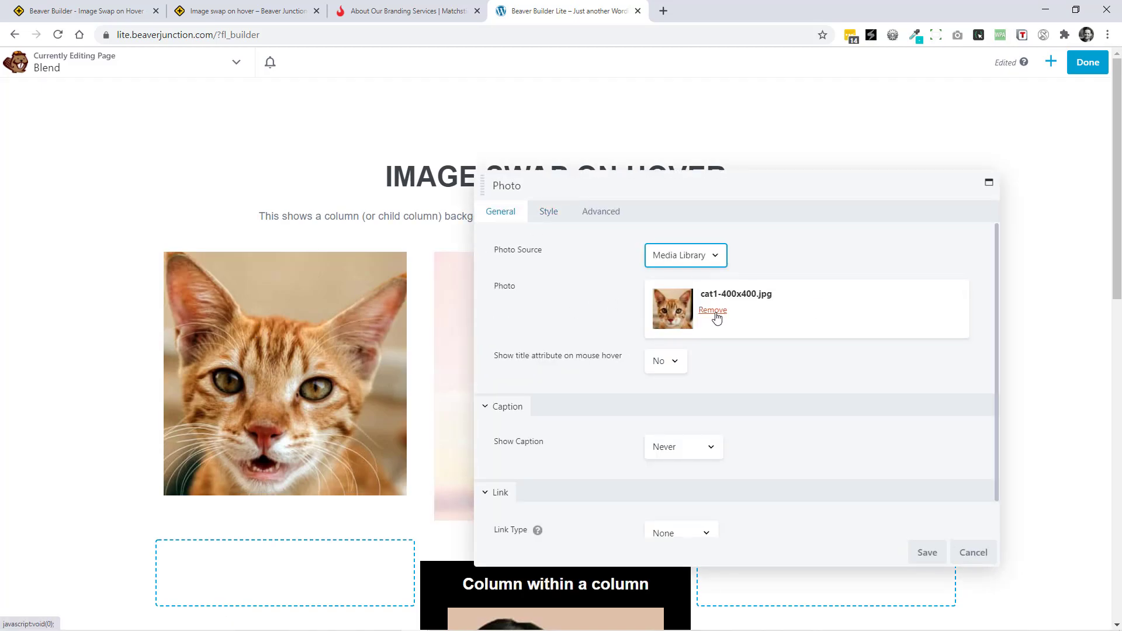
pyautogui.click(552, 216)
pyautogui.click(600, 215)
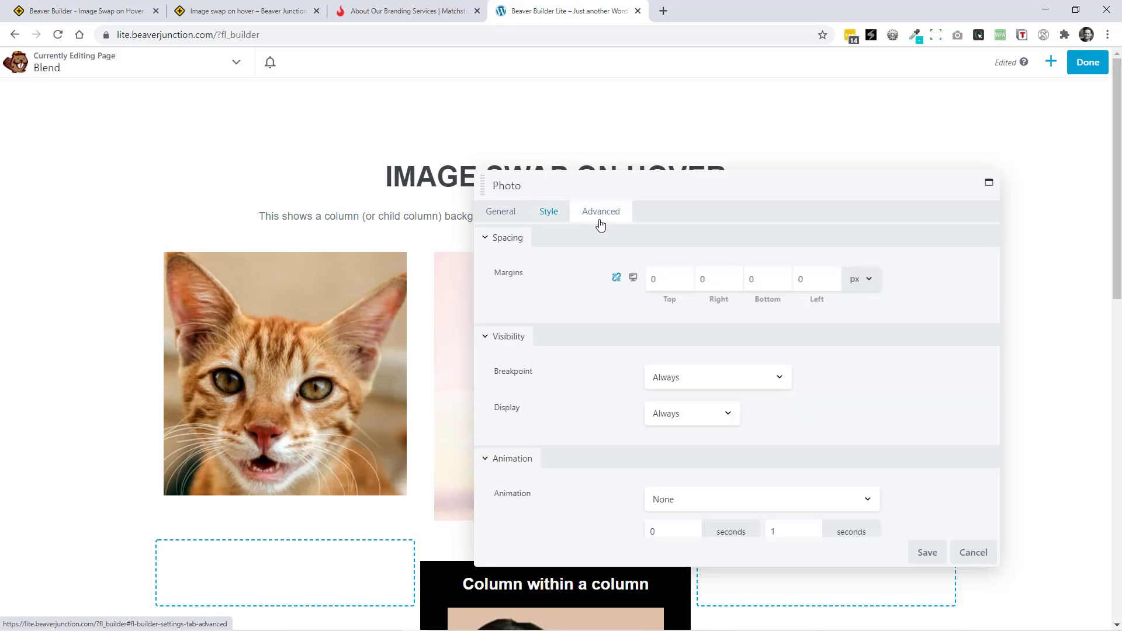
pyautogui.moveTo(994, 261); pyautogui.dragTo(972, 429)
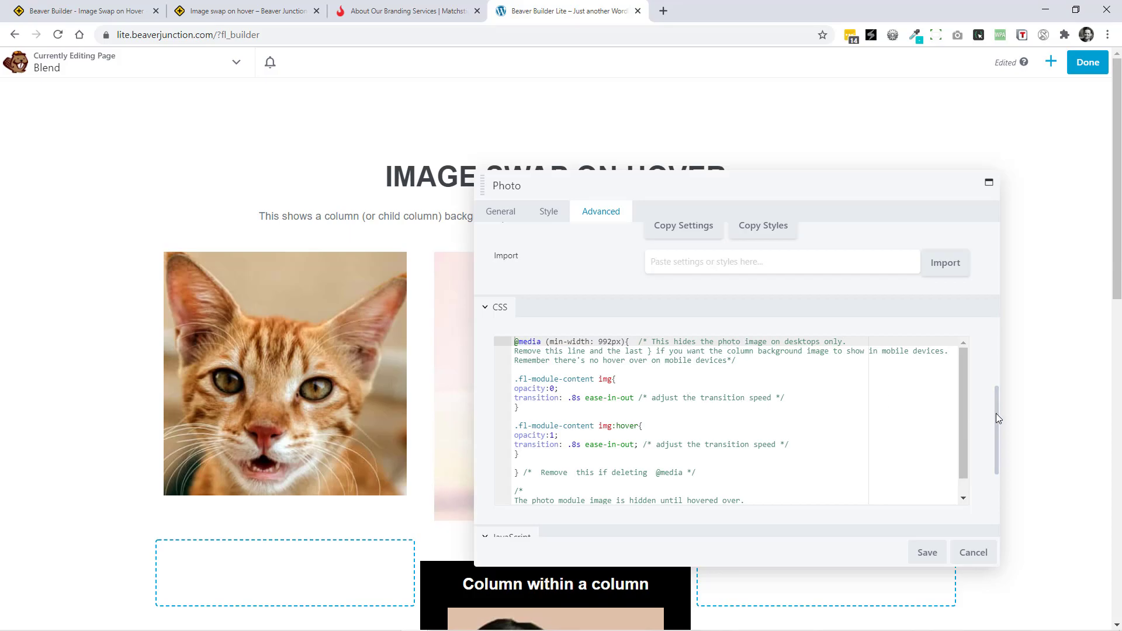
pyautogui.moveTo(995, 413); pyautogui.dragTo(989, 363)
pyautogui.click(665, 310)
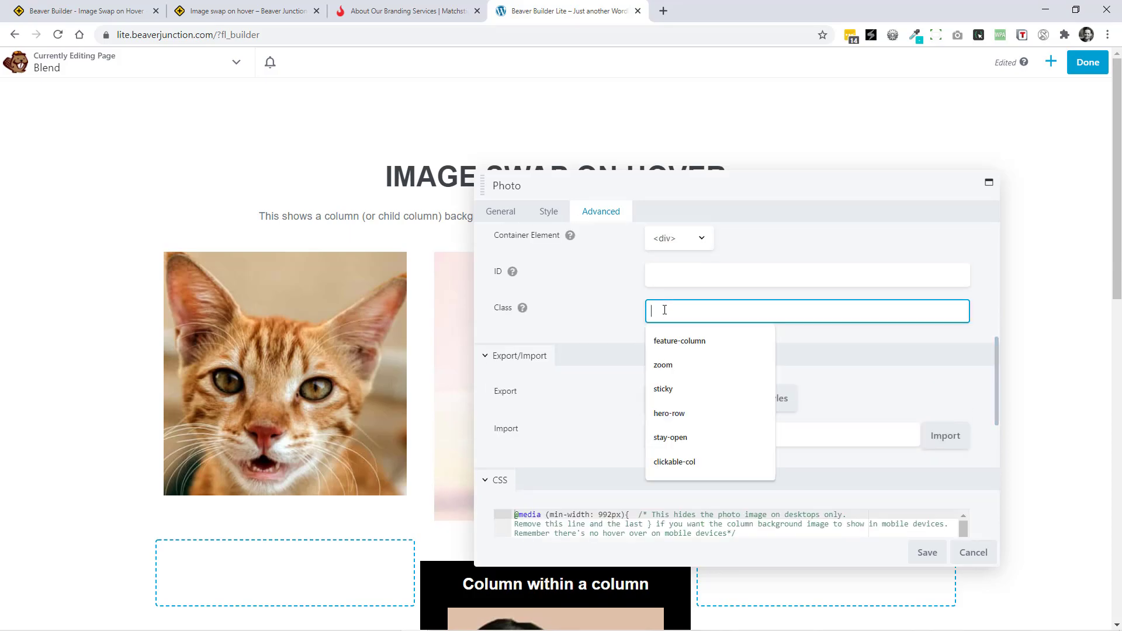
pyautogui.click(584, 316)
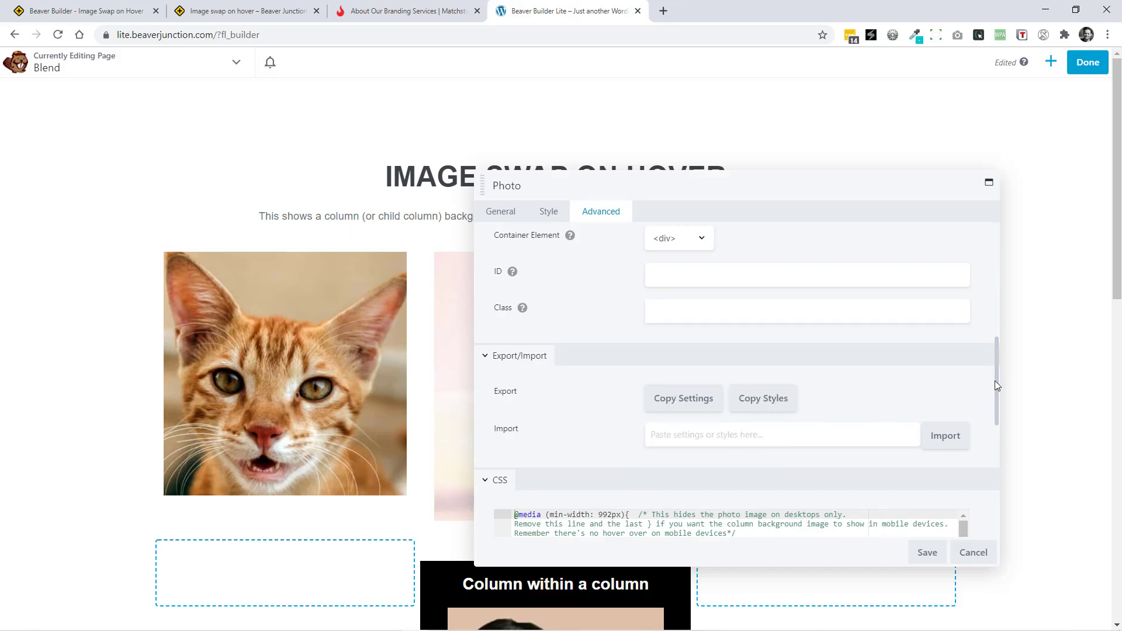
pyautogui.moveTo(998, 387); pyautogui.dragTo(996, 442)
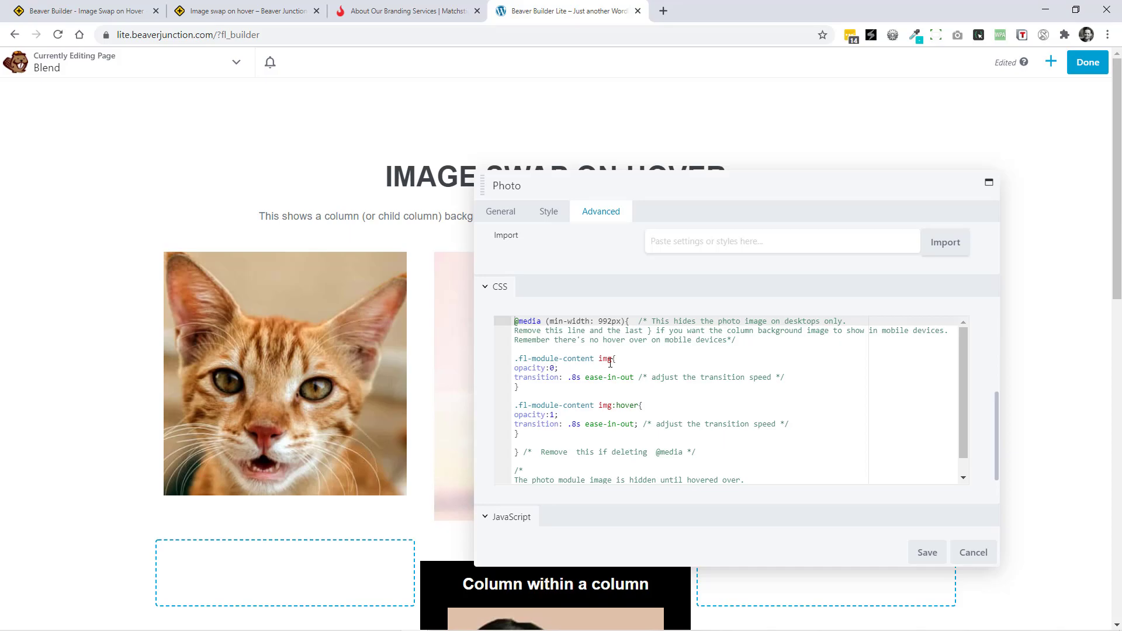
pyautogui.click(552, 368)
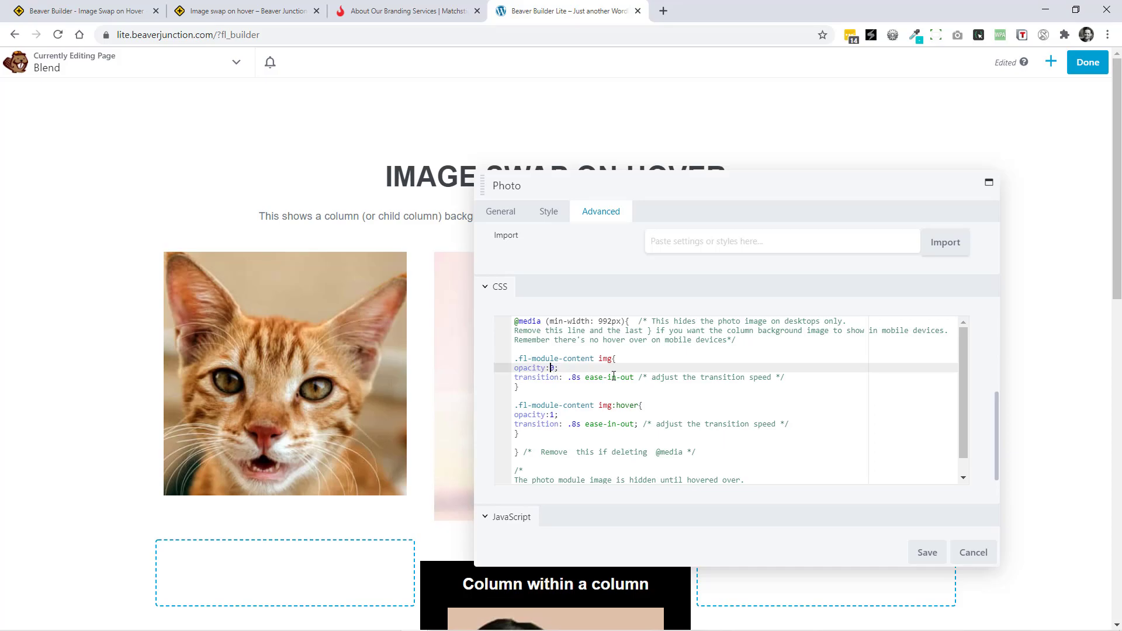
pyautogui.write('.5')
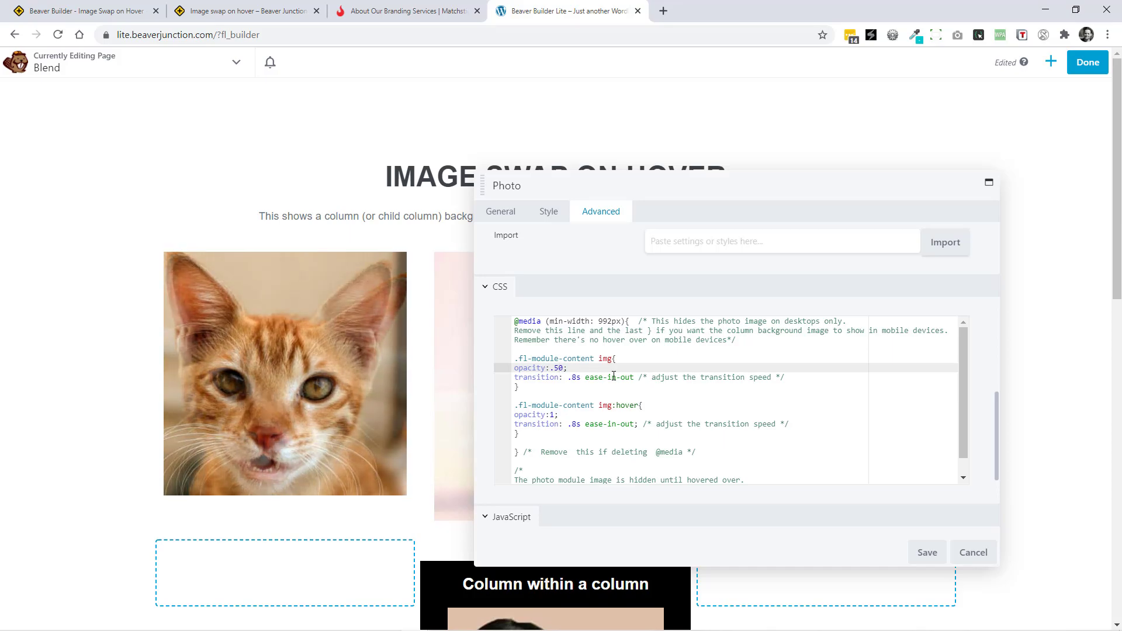
pyautogui.press('BackSpace')
pyautogui.press('BackSpace')
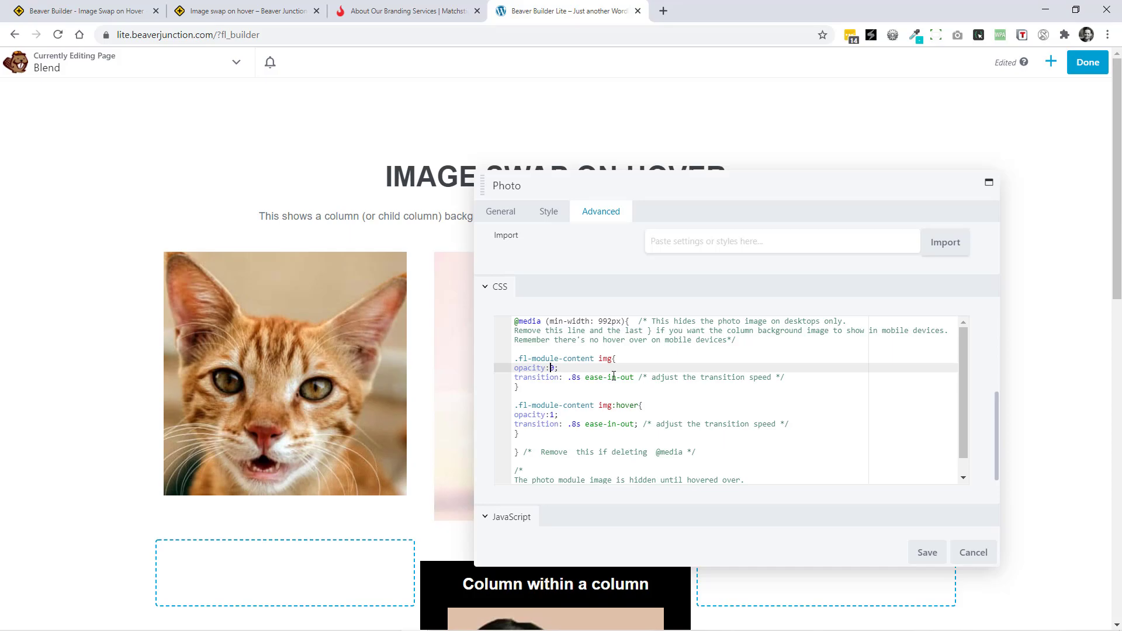